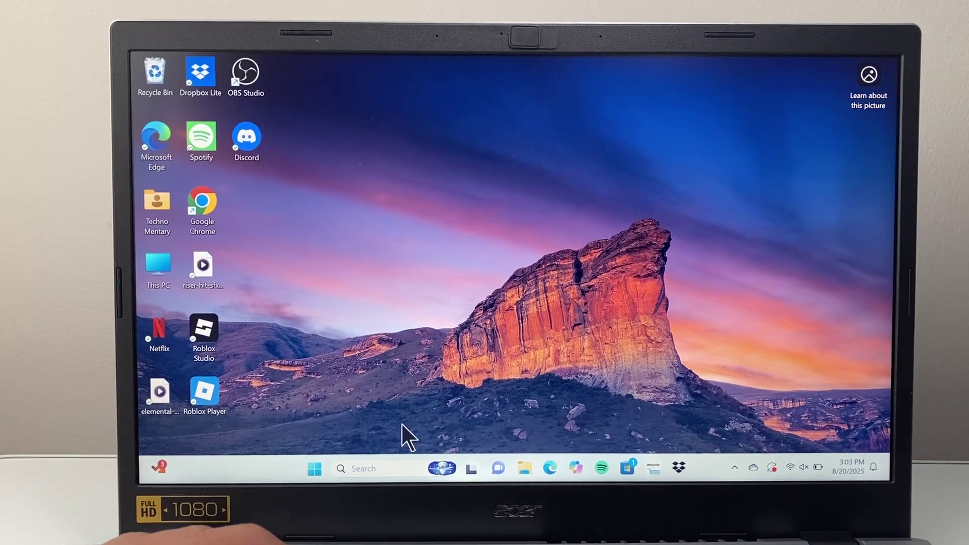
# Step: Check the Bluetooth & devices page in Windows Settings from search, then close it
pyautogui.click(385, 468)
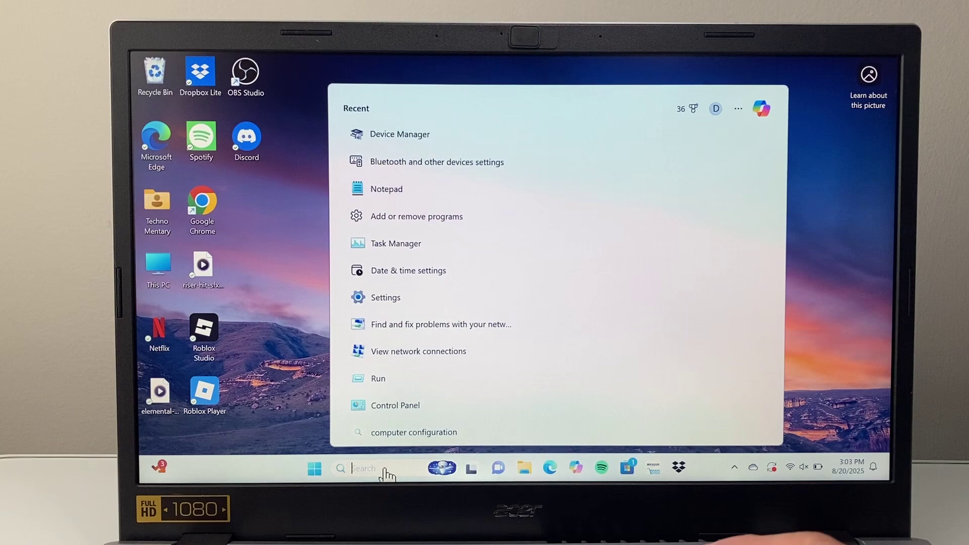
pyautogui.write('ble')
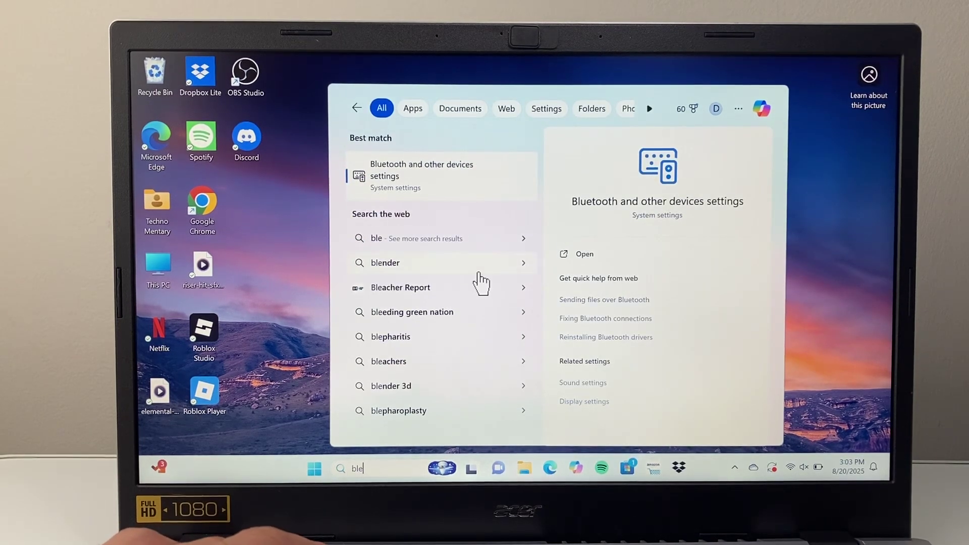
pyautogui.click(439, 193)
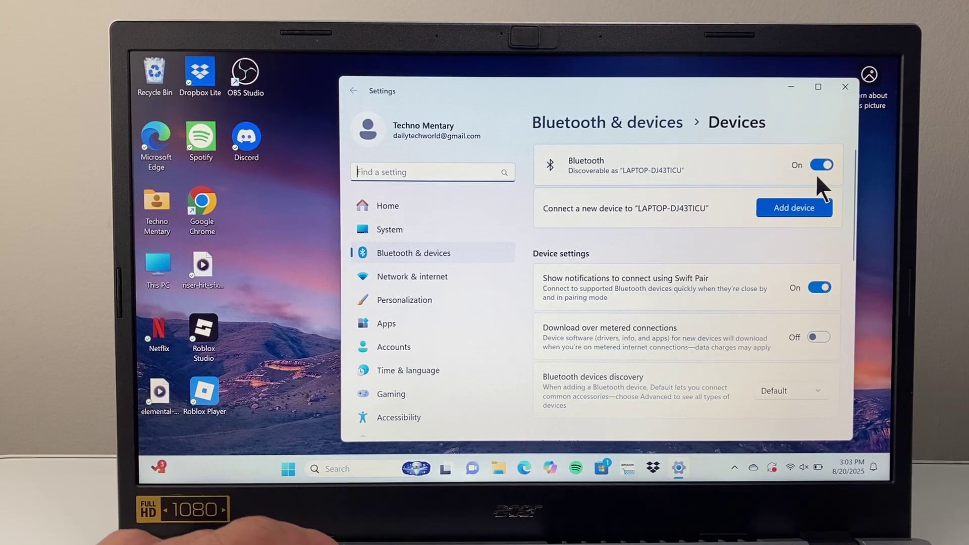
pyautogui.click(844, 92)
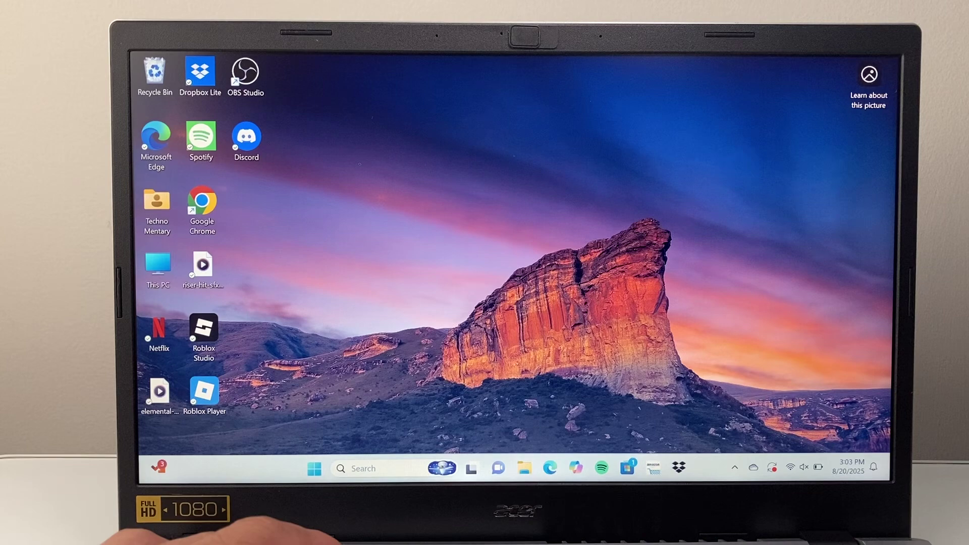
# Step: In Device Manager, try Update driver on the Intel(R) Wireless Bluetooth(R) adapter and cancel it
pyautogui.click(390, 467)
pyautogui.write('de')
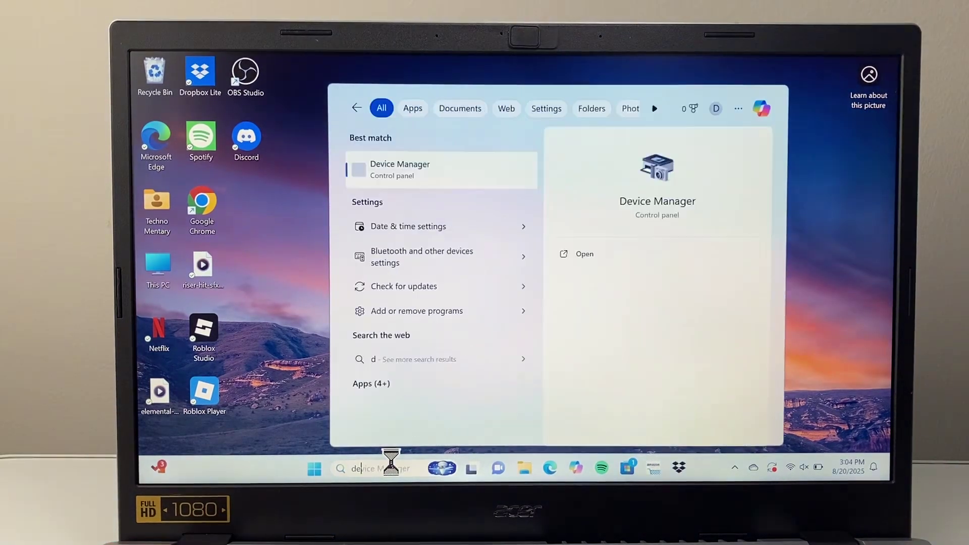
pyautogui.write('vi')
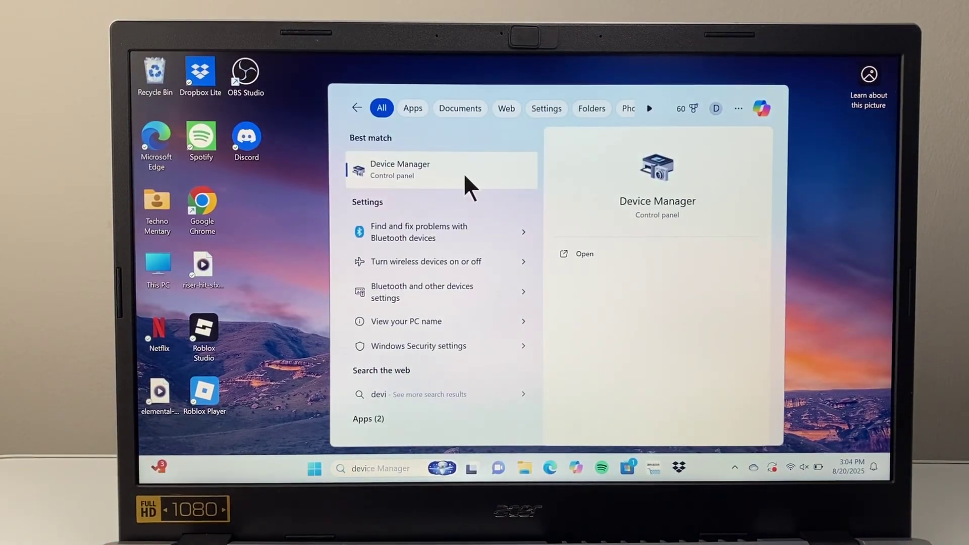
pyautogui.click(465, 178)
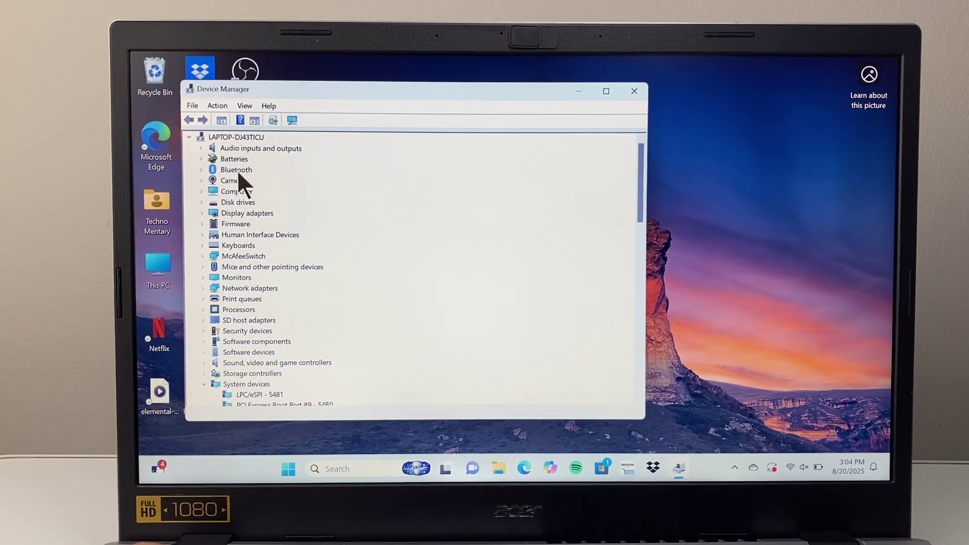
pyautogui.click(200, 168)
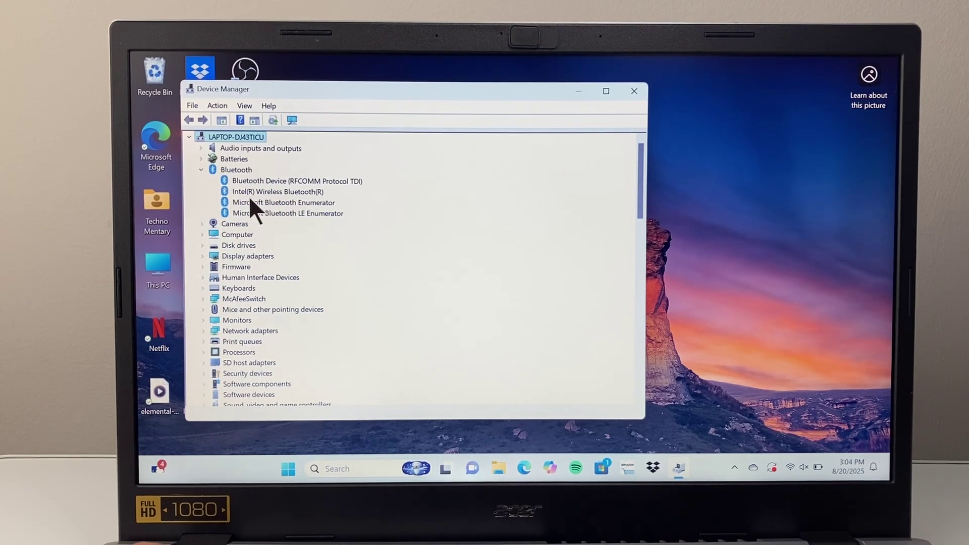
pyautogui.click(275, 189)
pyautogui.rightClick(276, 190)
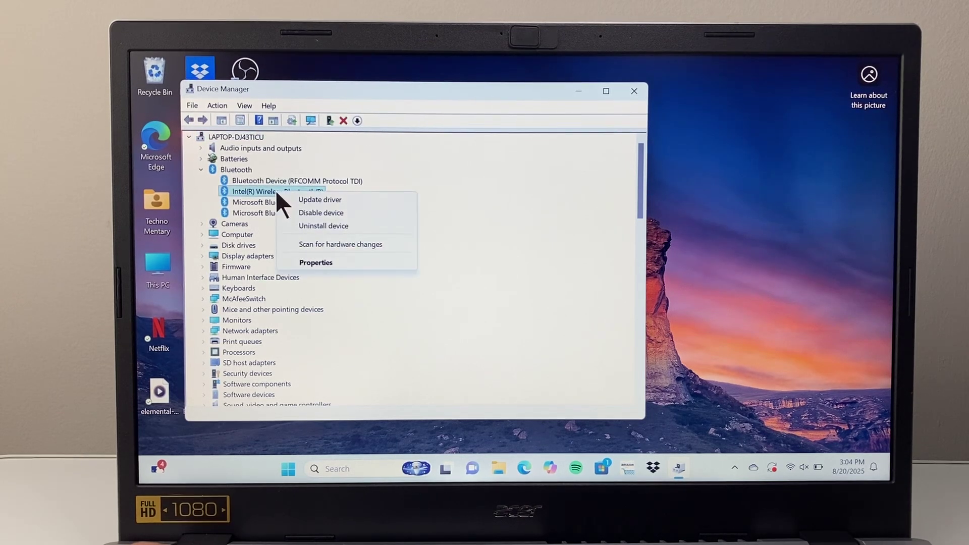
pyautogui.click(326, 198)
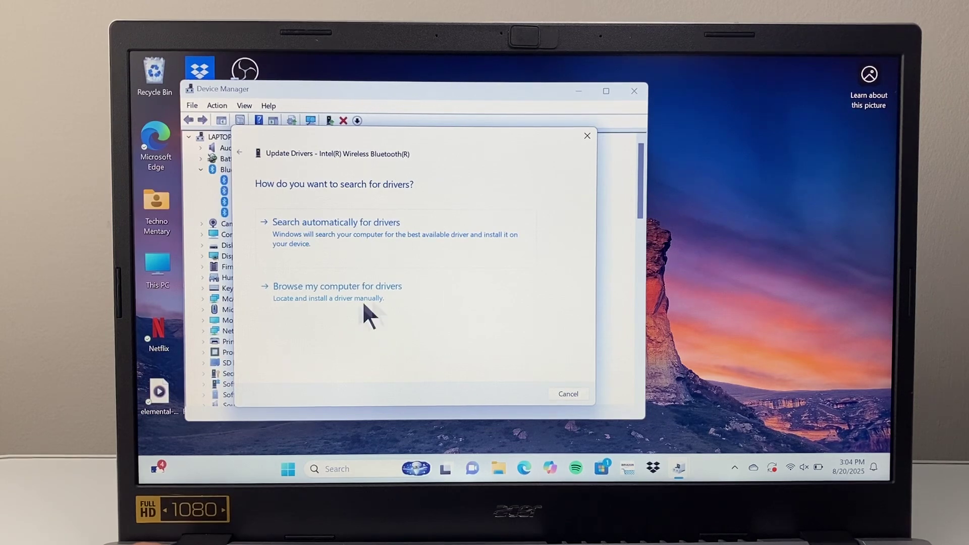
pyautogui.click(586, 136)
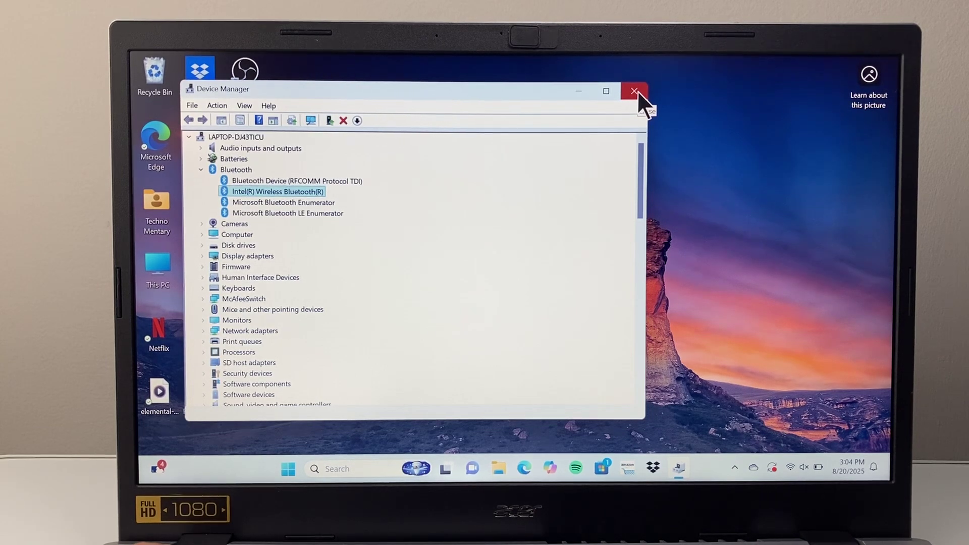
pyautogui.click(635, 91)
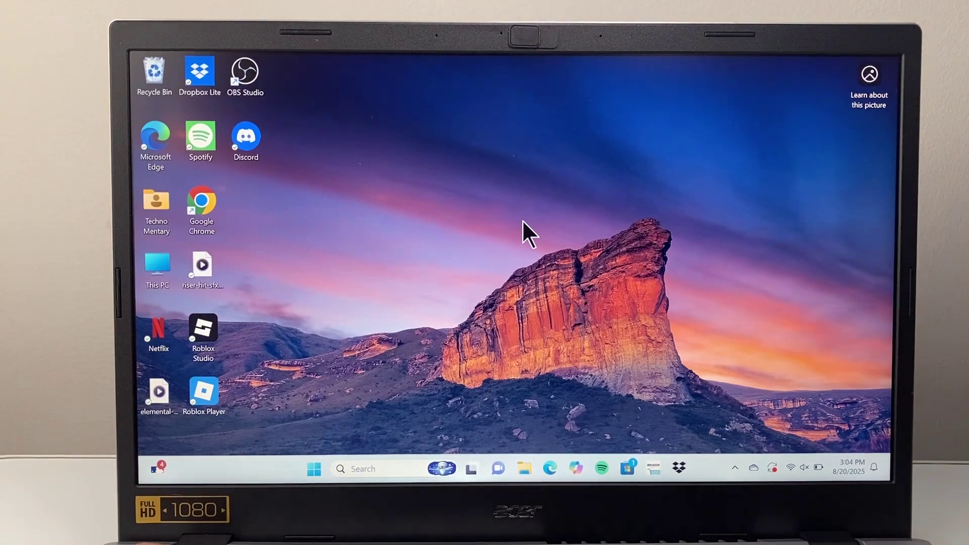
# Step: View this PC's system specifications via This PC properties, then close About and File Explorer
pyautogui.click(525, 470)
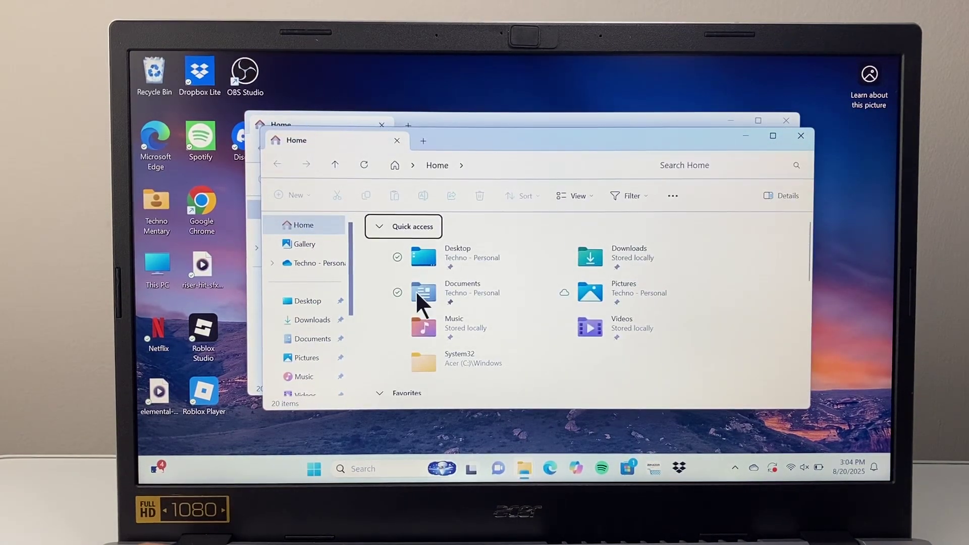
pyautogui.scroll(-2, 314, 352)
pyautogui.scroll(-1, 318, 355)
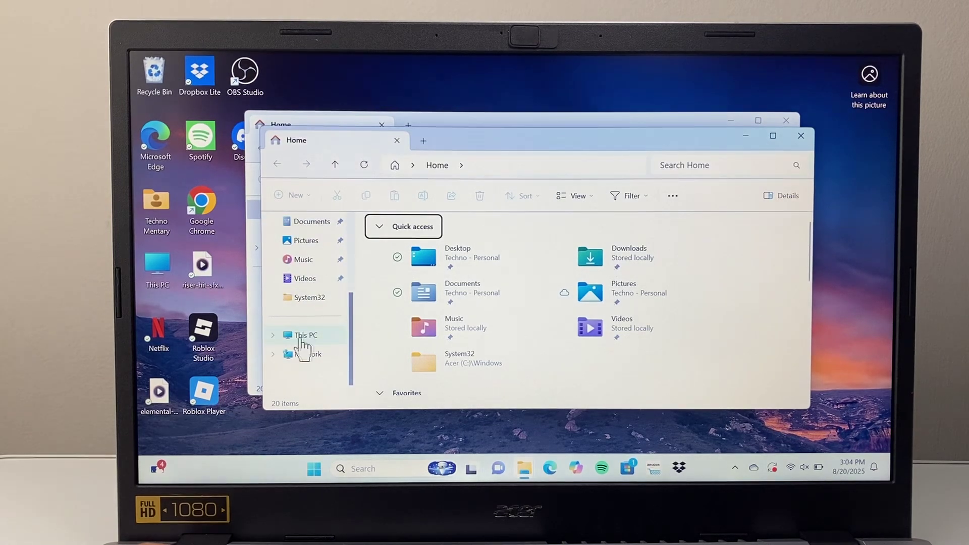
pyautogui.rightClick(314, 339)
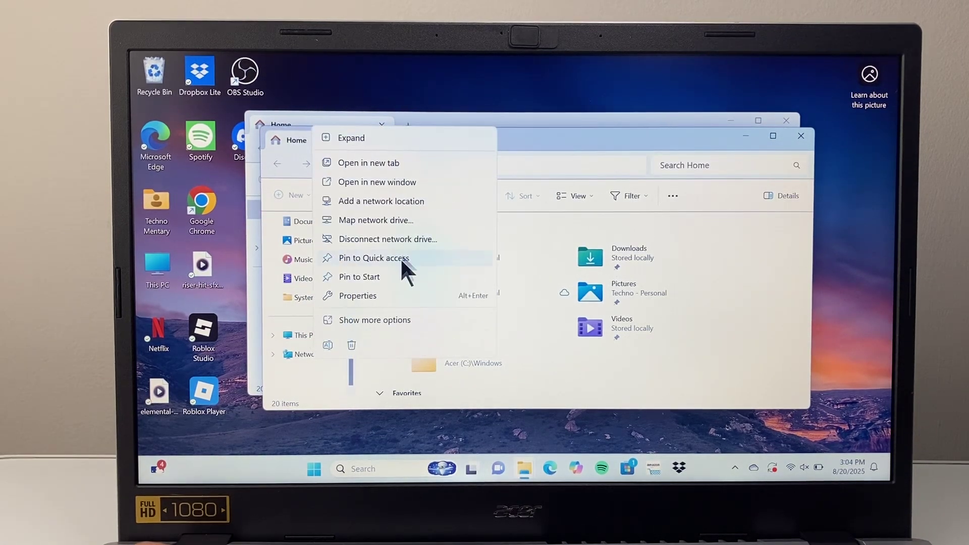
pyautogui.click(358, 295)
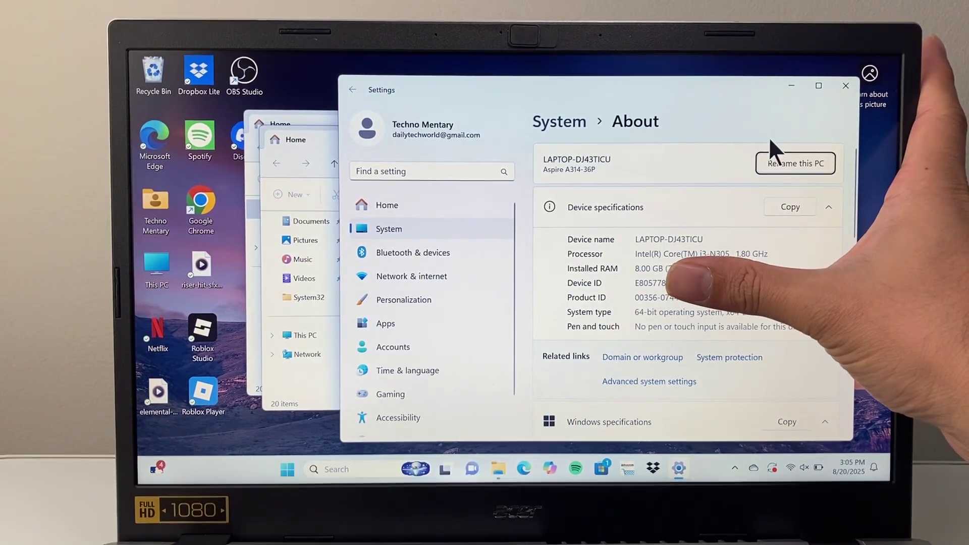
pyautogui.click(846, 86)
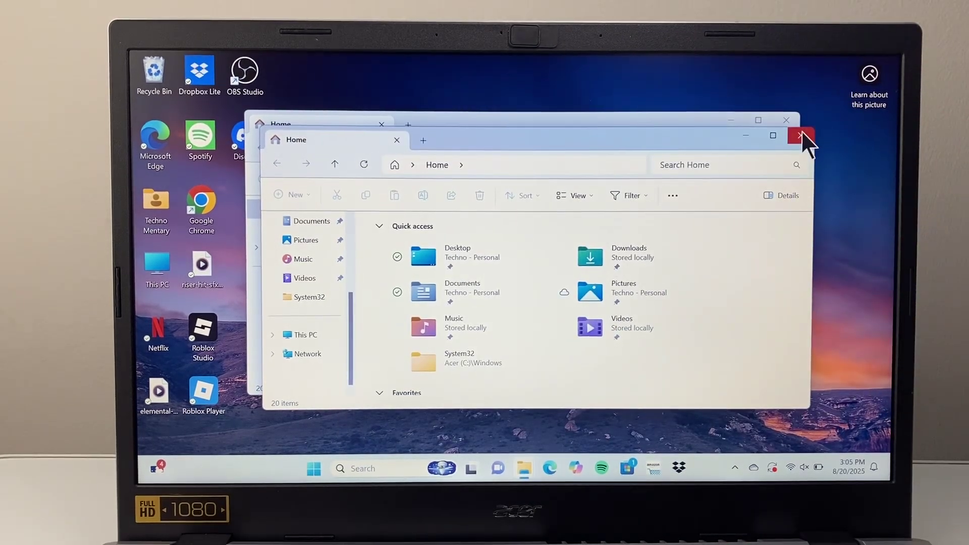
pyautogui.click(801, 133)
pyautogui.click(788, 124)
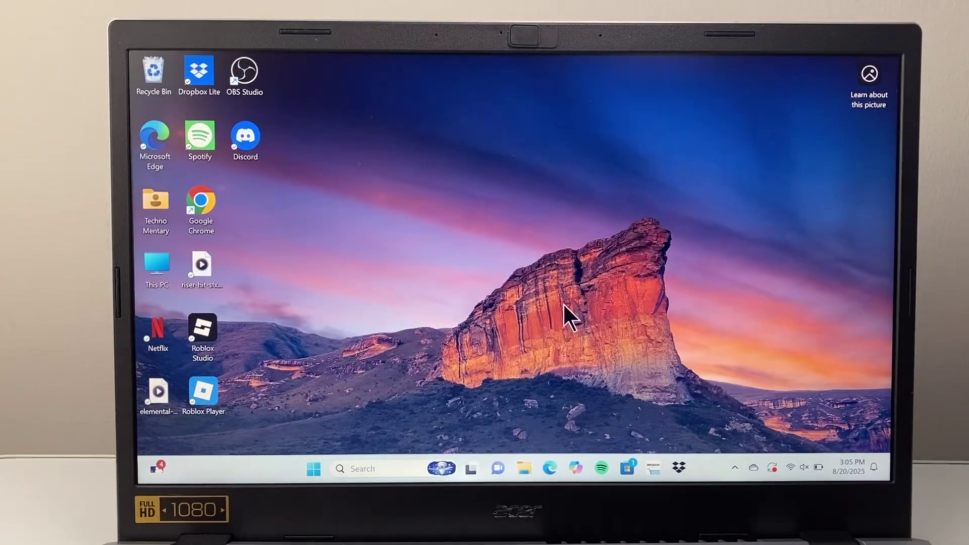
# Step: In Chrome, Google 'intel 64 bit bluetooth driver' from the search suggestion
pyautogui.doubleClick(201, 205)
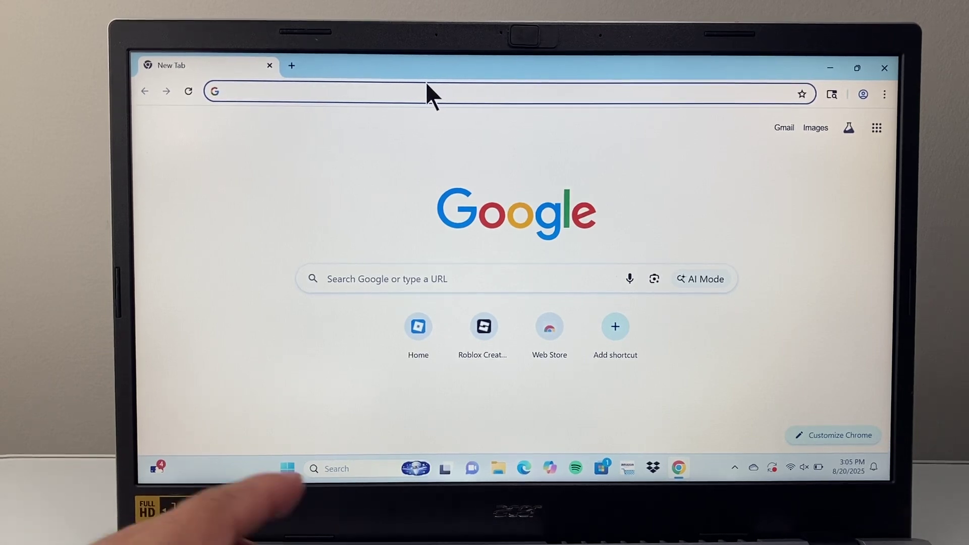
pyautogui.click(413, 277)
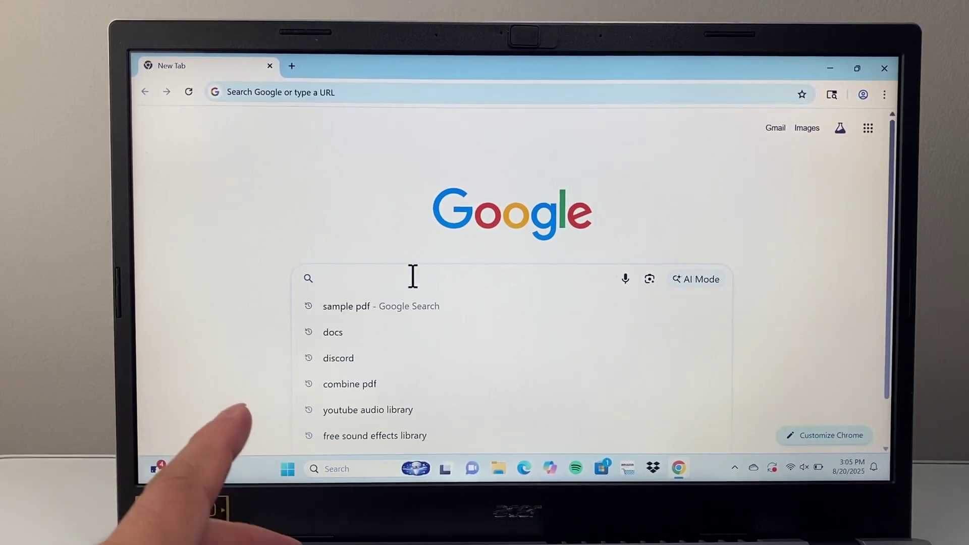
pyautogui.write('inte')
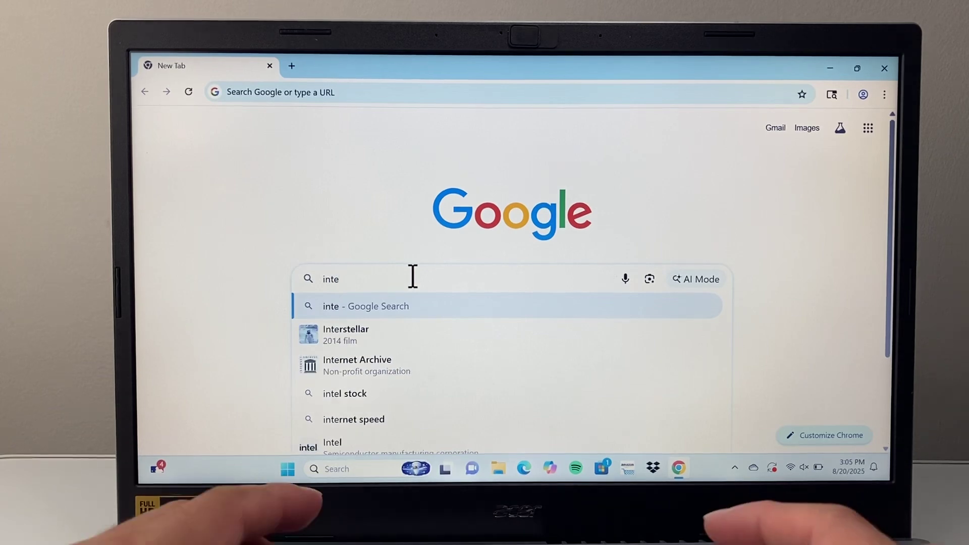
pyautogui.write('l 64')
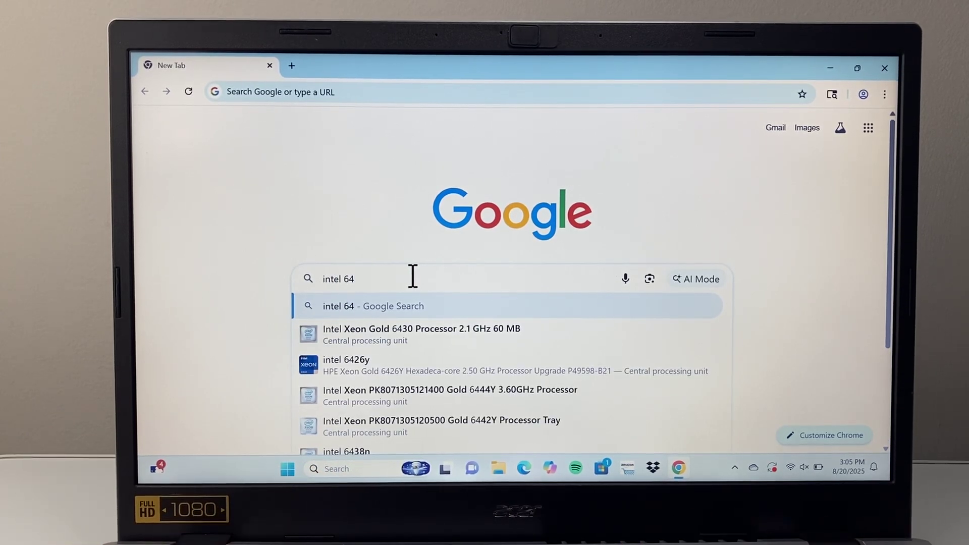
pyautogui.write('bit')
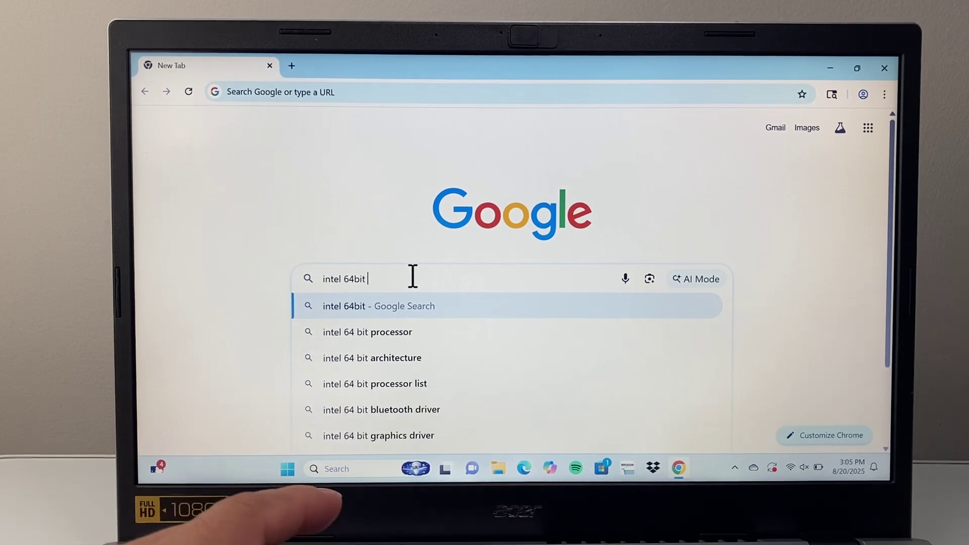
pyautogui.write(' b')
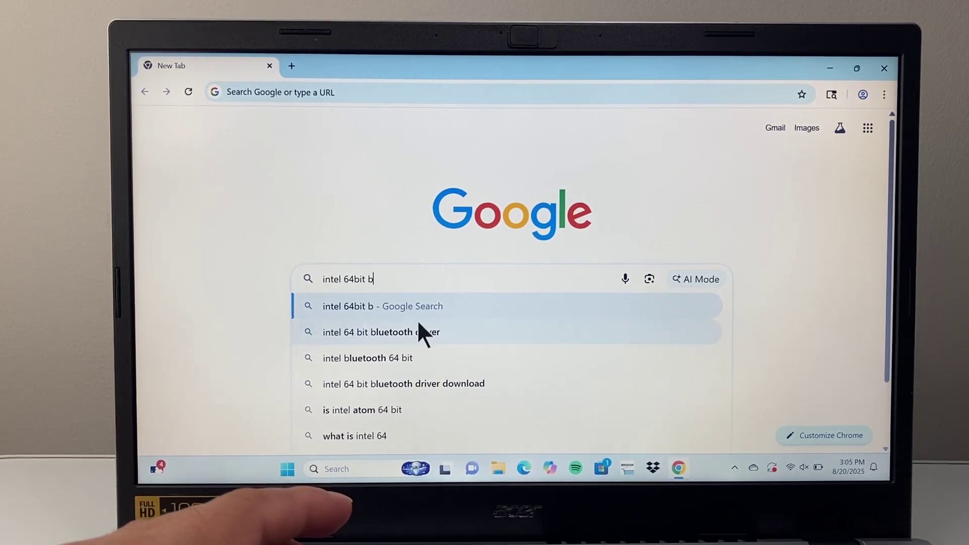
pyautogui.click(418, 330)
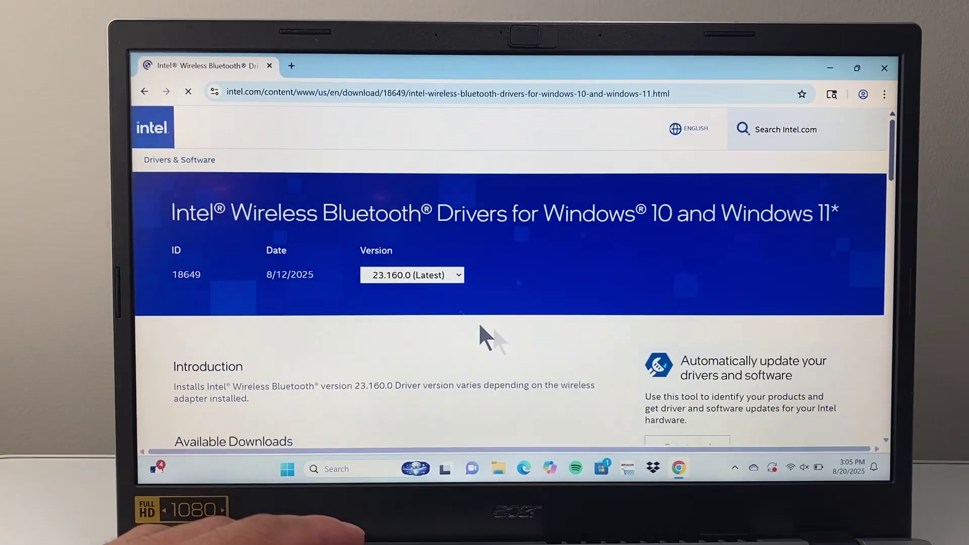
pyautogui.scroll(-3, 493, 326)
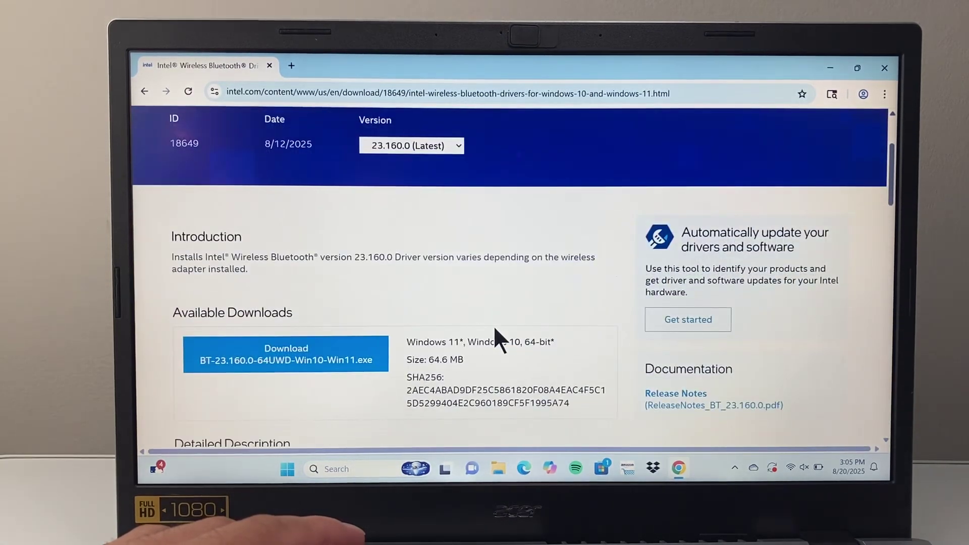
pyautogui.scroll(-2, 493, 326)
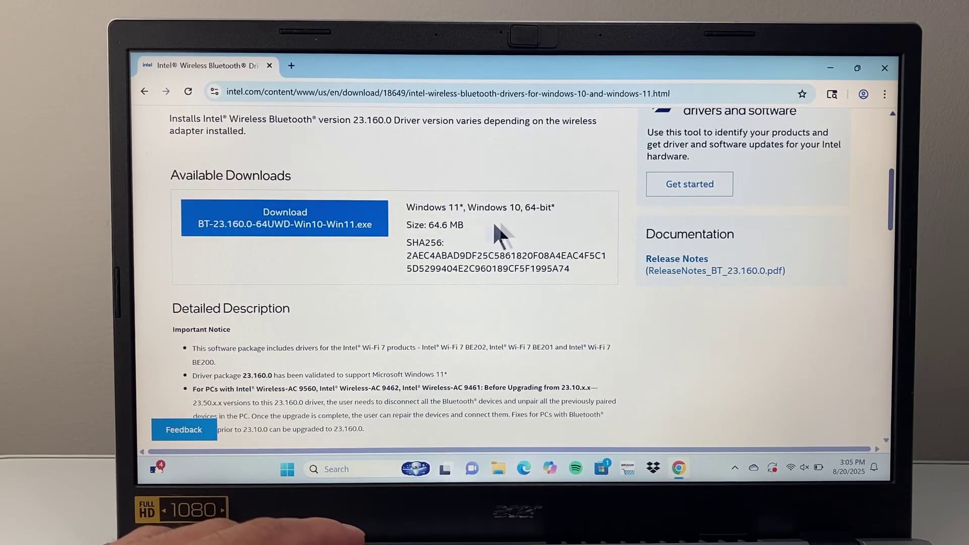
# Step: Download BT-23.160.0-64UWD-Win10-Win11.exe, accepting Intel's license, and launch it from the download bubble
pyautogui.click(368, 222)
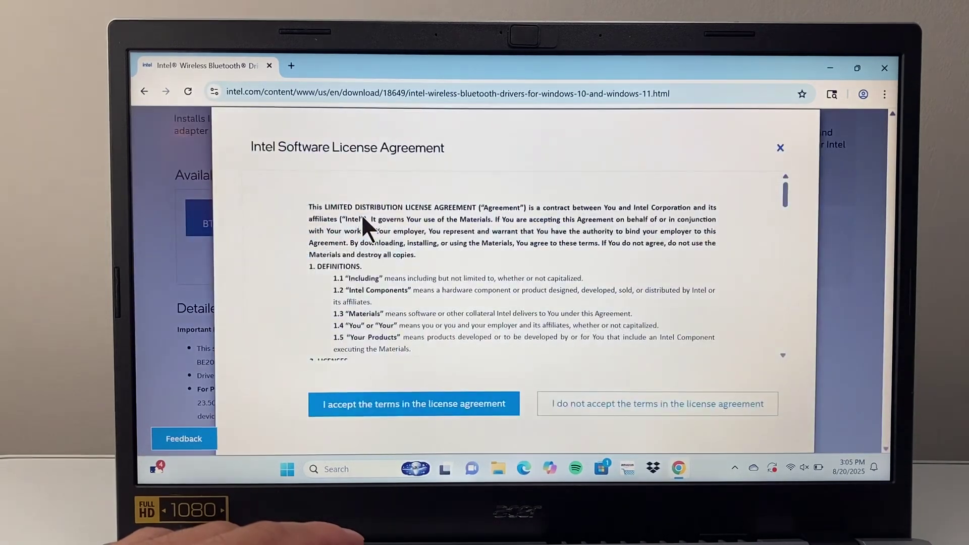
pyautogui.scroll(-5, 506, 280)
pyautogui.scroll(-5, 506, 280)
pyautogui.scroll(-5, 493, 334)
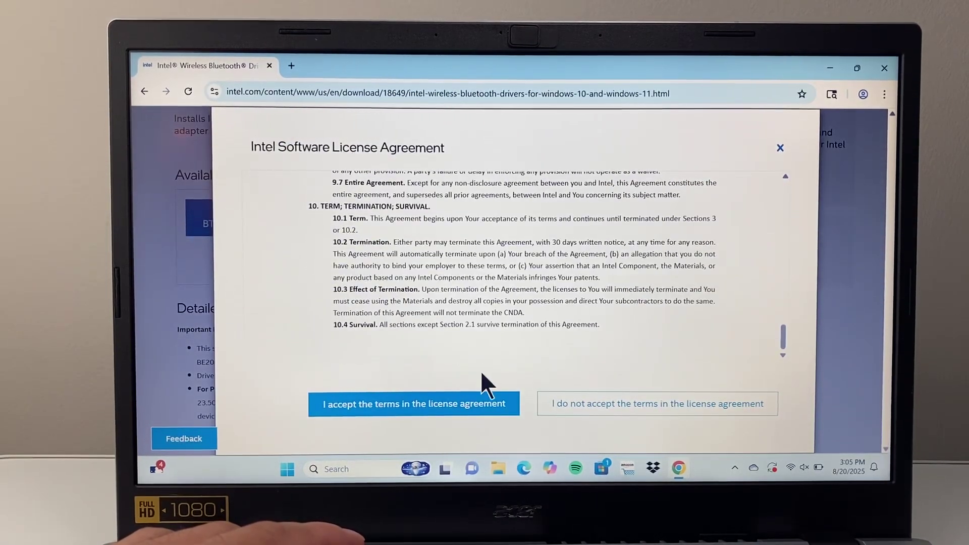
pyautogui.click(468, 409)
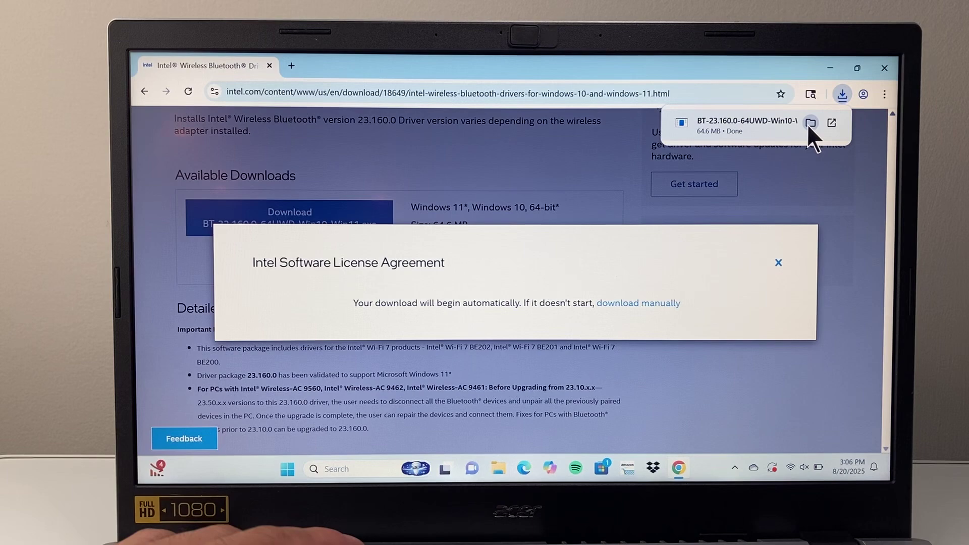
pyautogui.click(752, 134)
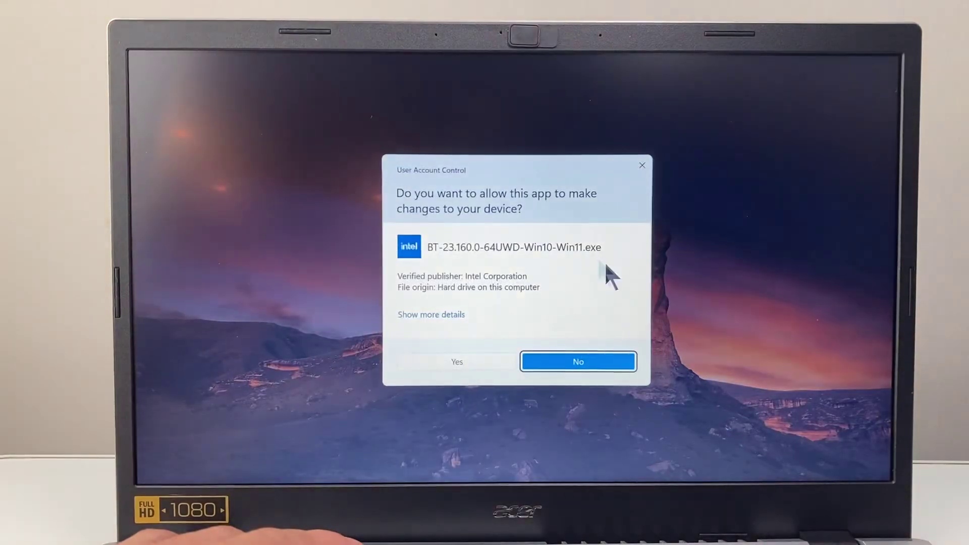
# Step: Allow the installer via UAC, confirm the upgrade to 23.160.0.0 and continue to the Wireless Bluetooth Setup Wizard
pyautogui.click(491, 362)
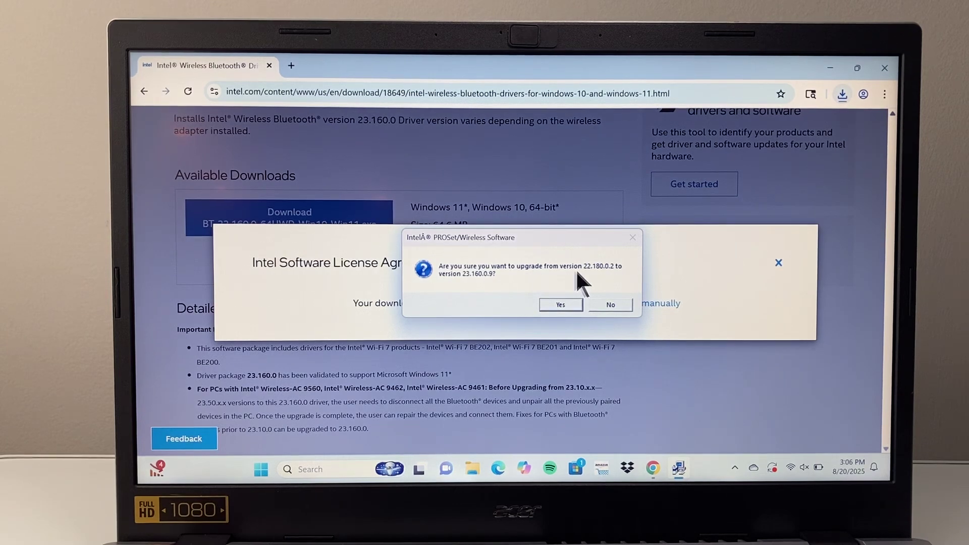
pyautogui.click(560, 305)
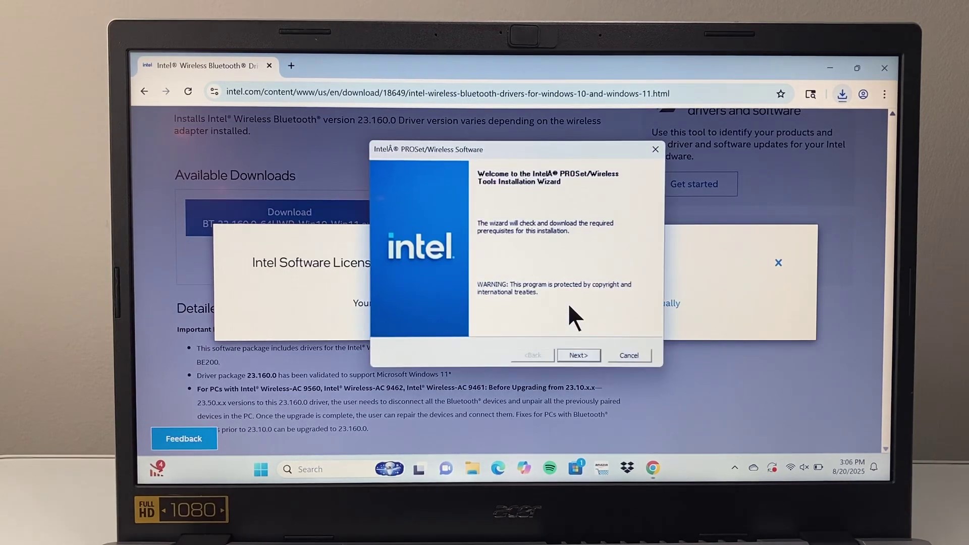
pyautogui.click(583, 352)
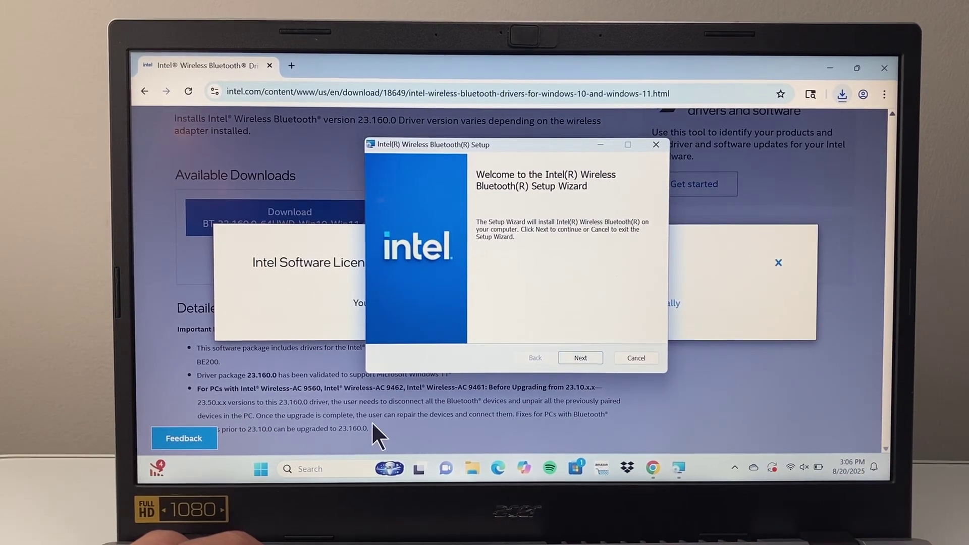
pyautogui.click(345, 470)
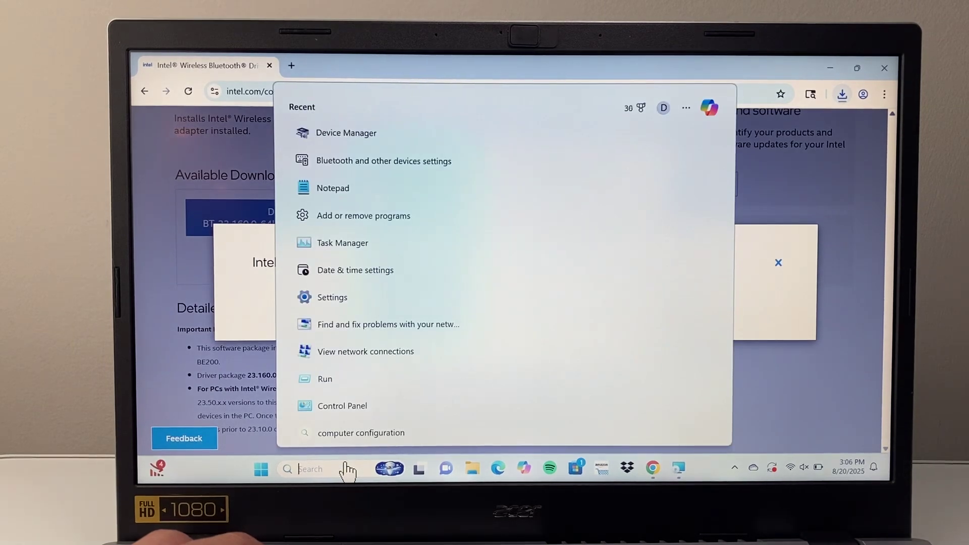
# Step: Confirm the Bluetooth toggle is on in Settings, peek at the Start power options, then close Settings
pyautogui.click(380, 165)
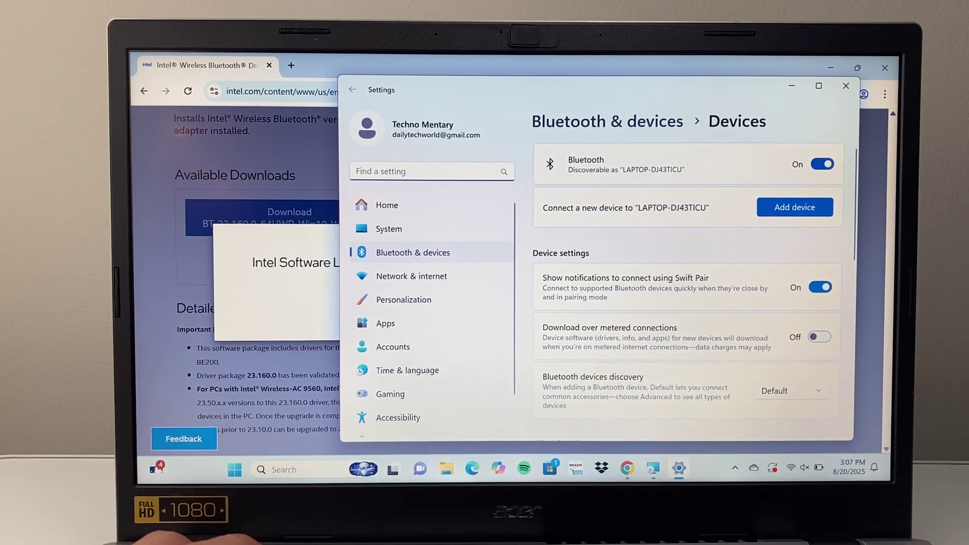
pyautogui.click(235, 470)
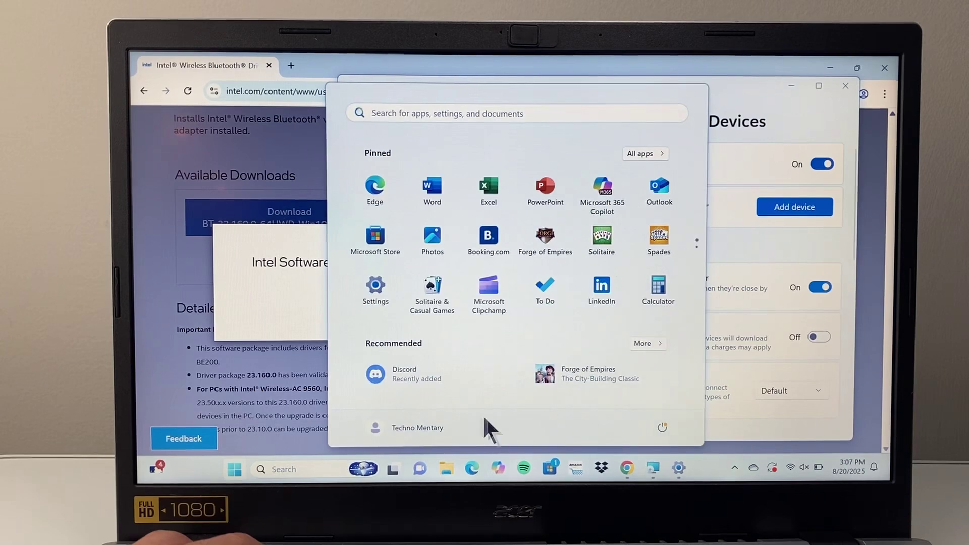
pyautogui.click(663, 427)
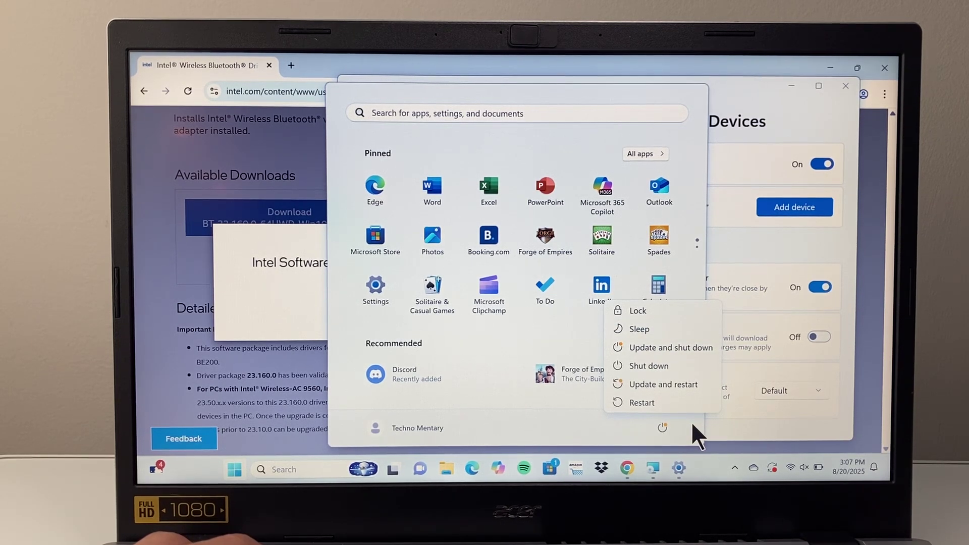
pyautogui.click(699, 94)
pyautogui.click(739, 89)
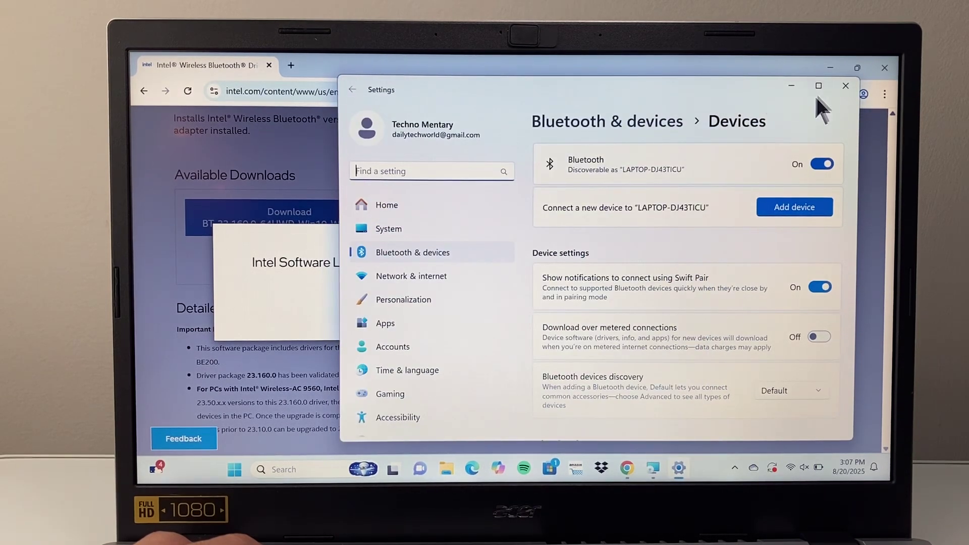
pyautogui.click(845, 86)
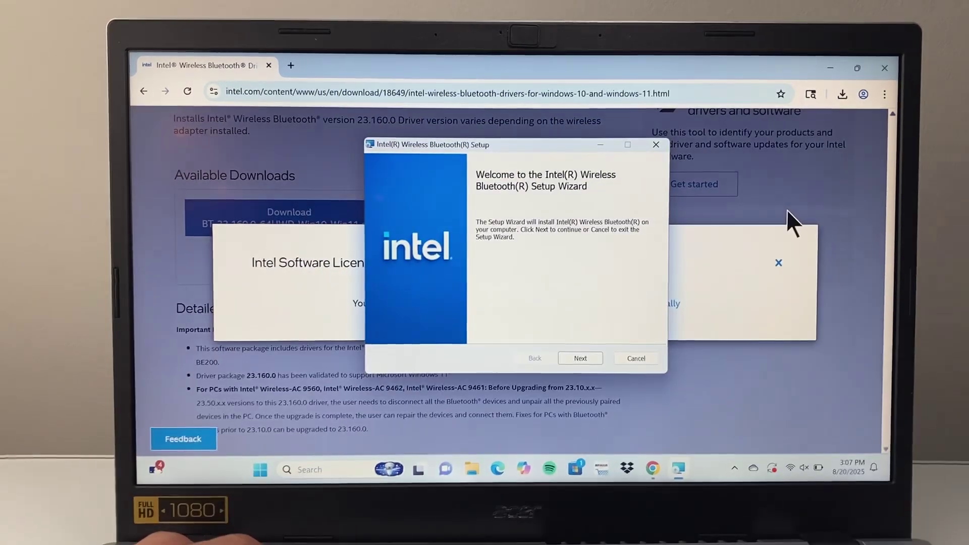